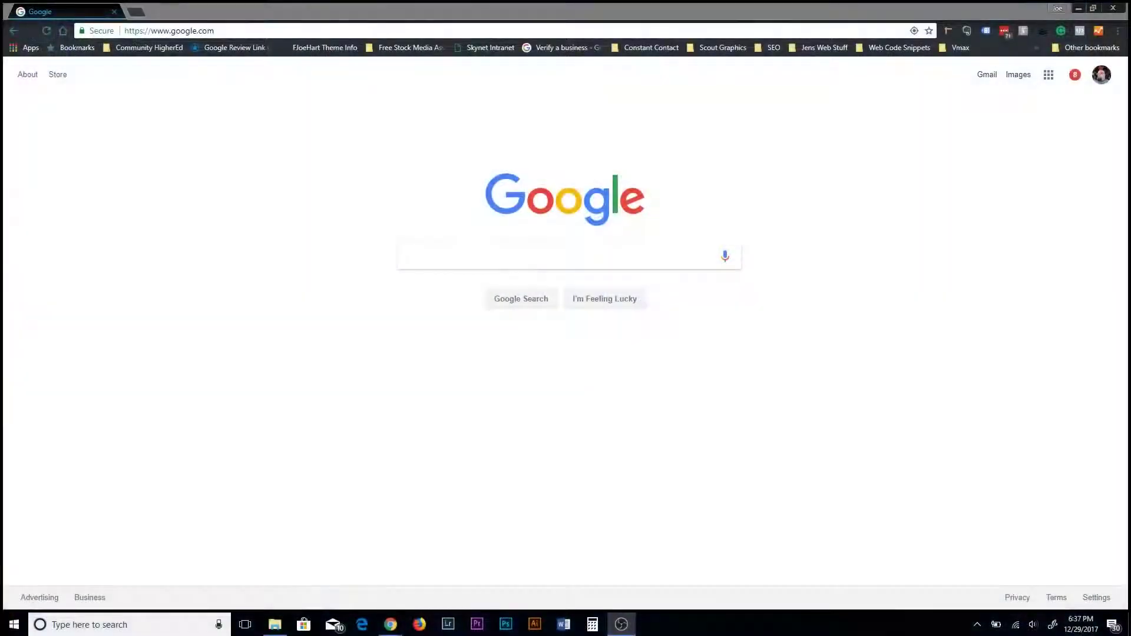
- Load the NCH Debut page at nchsoftware.com/capture/index.html in Chrome
click(323, 31)
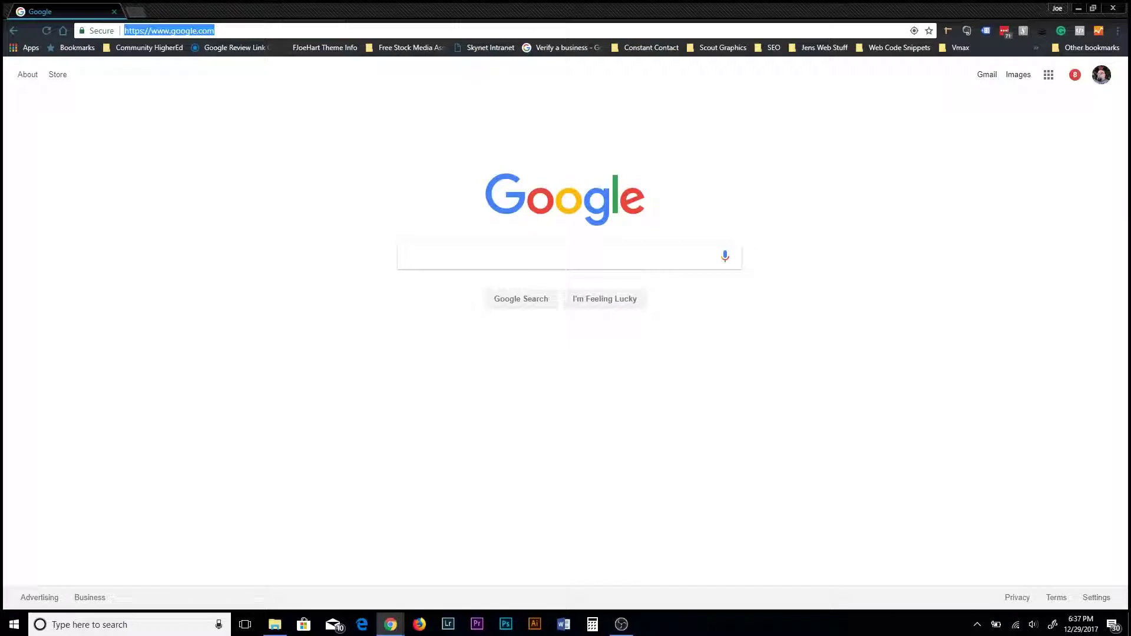
text(http://www.nchsoftware.com/capture/index.html)
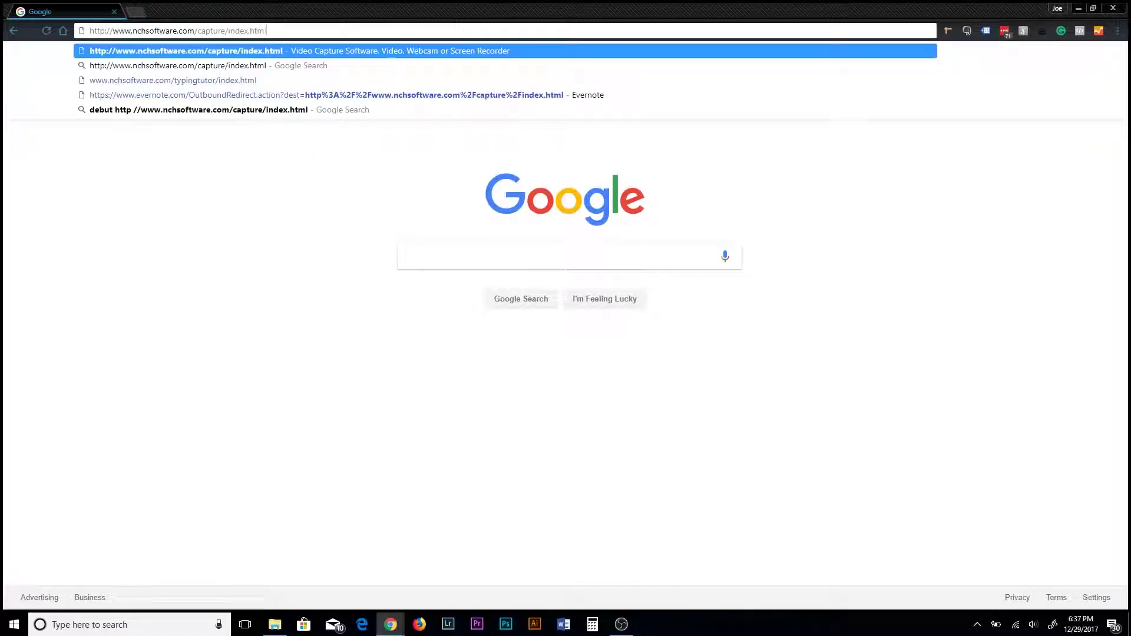
key(Return)
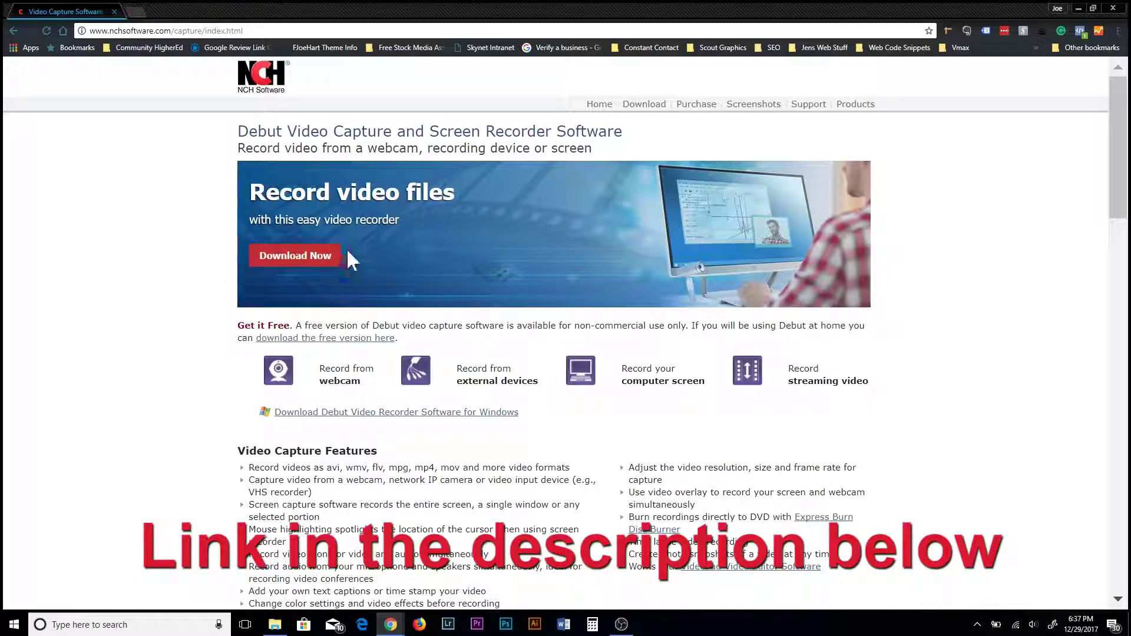
- Download debutpsetup.exe, run it, and install Debut after accepting the license
click(285, 257)
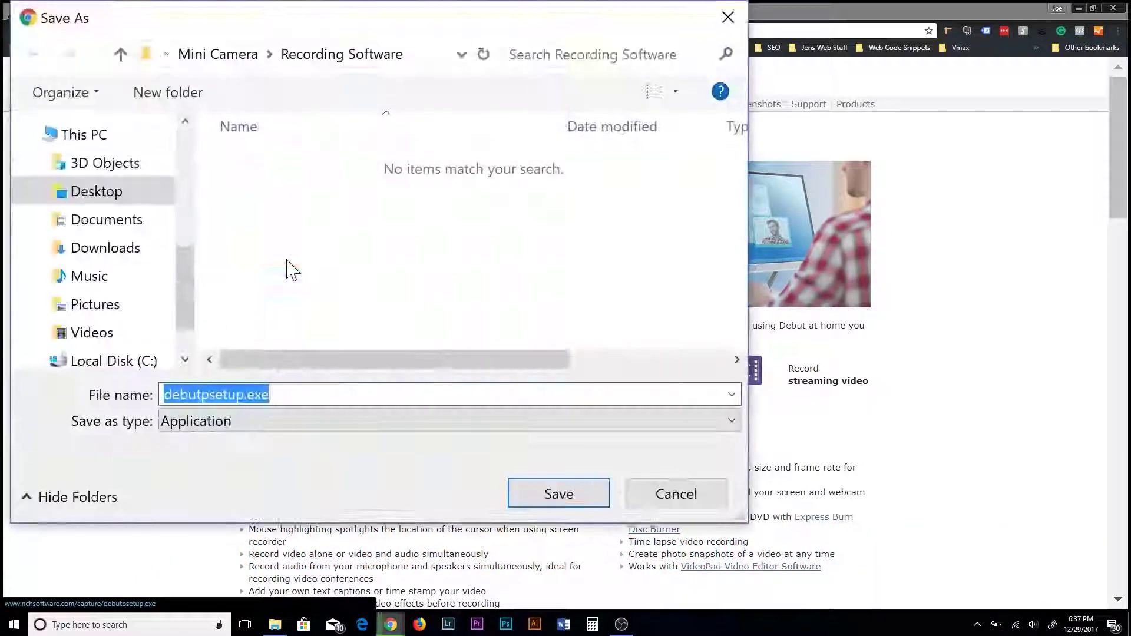
click(535, 498)
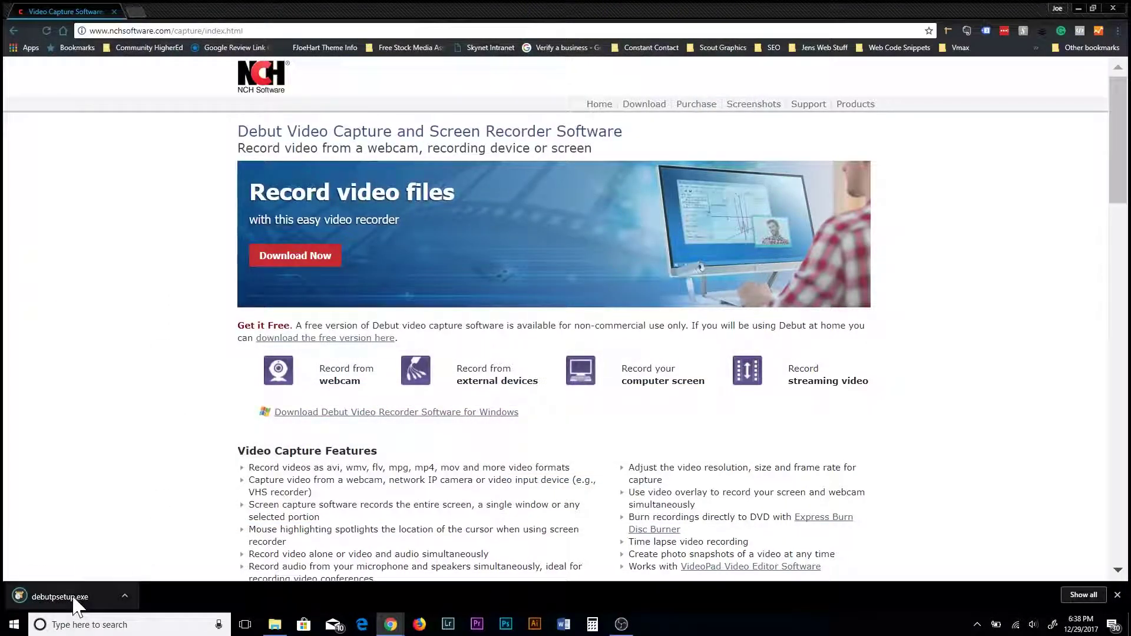
click(65, 597)
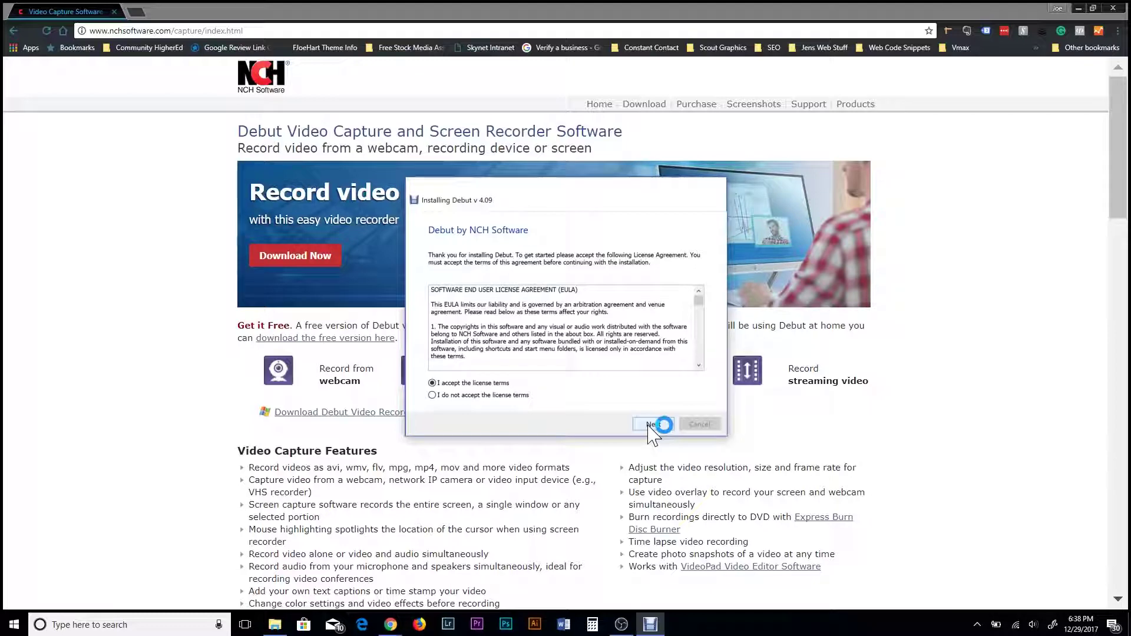
click(648, 425)
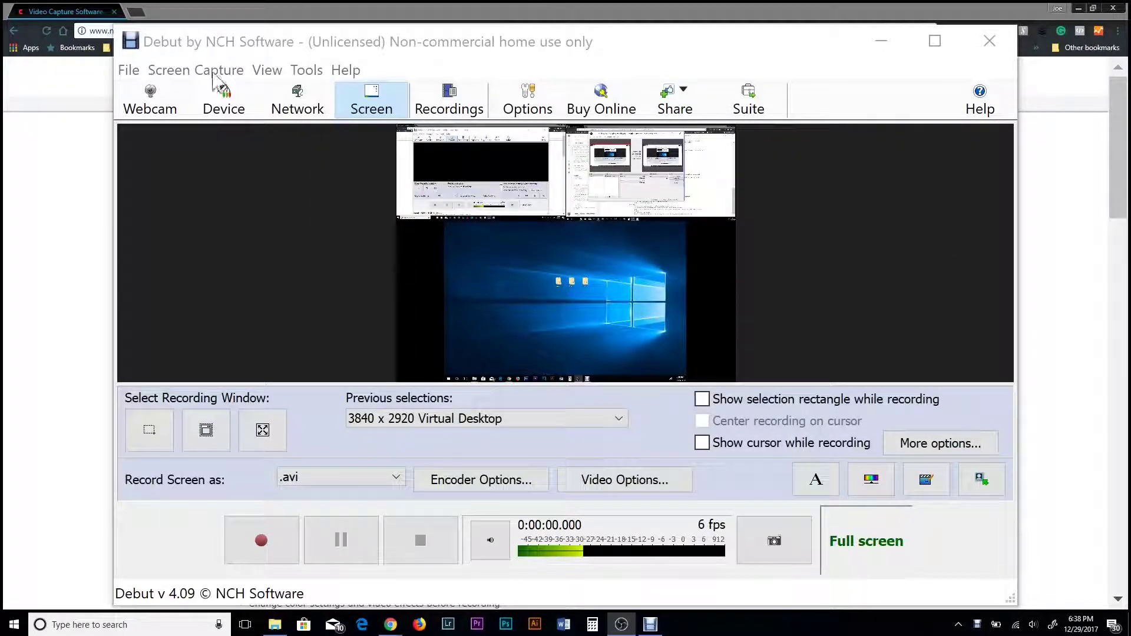
- Open Debut's Options dialog from the Tools menu, showing the Video source tab
click(303, 71)
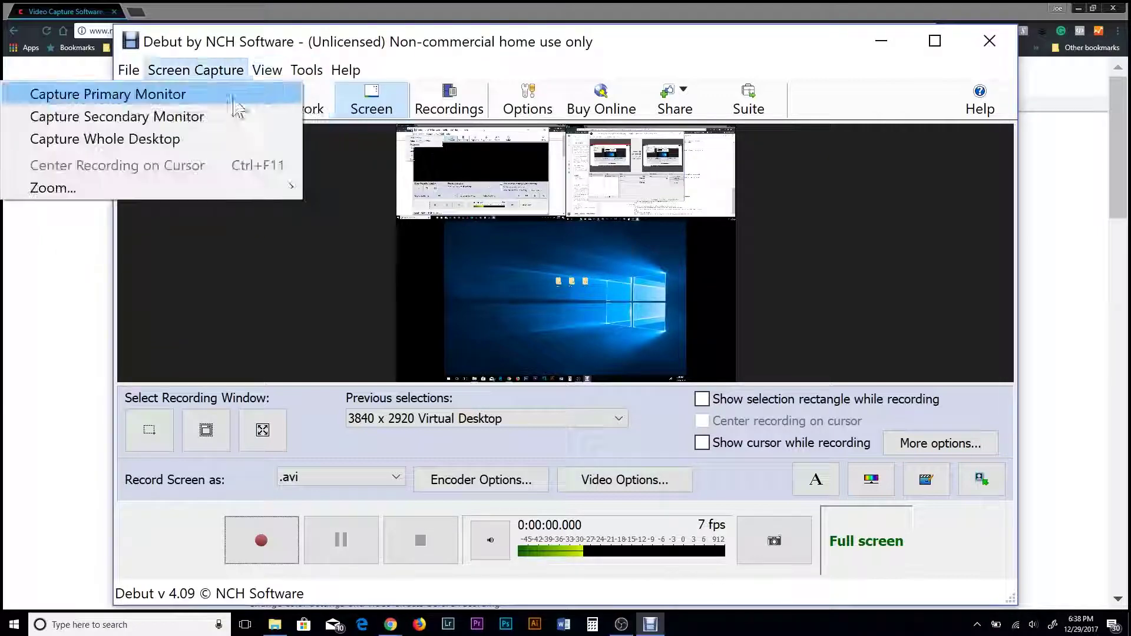
key(Escape)
click(307, 72)
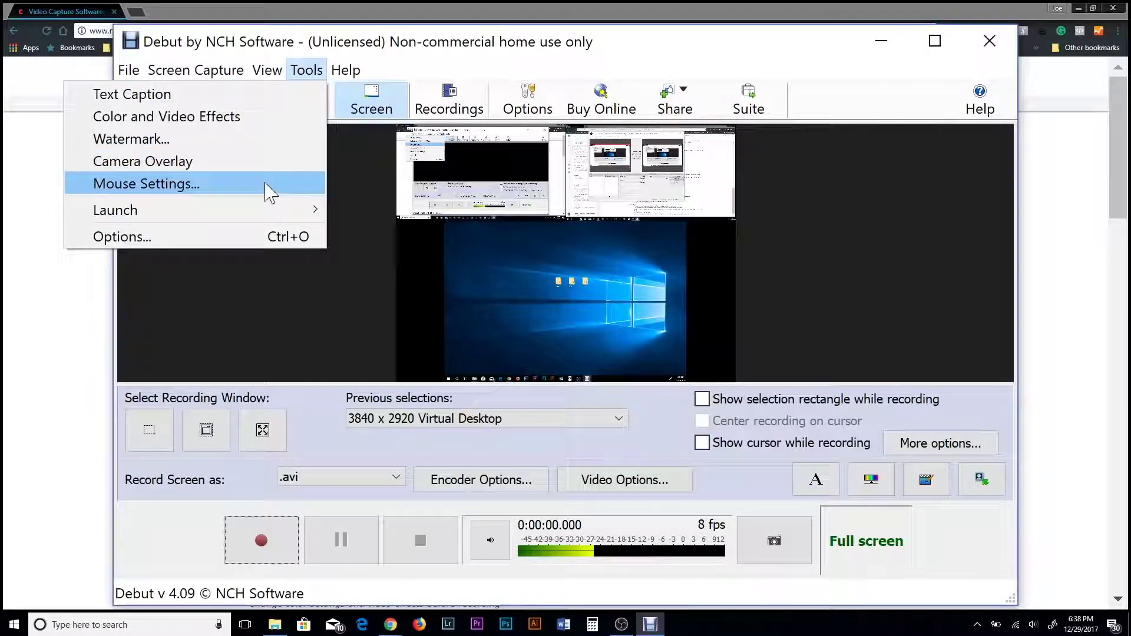
click(228, 237)
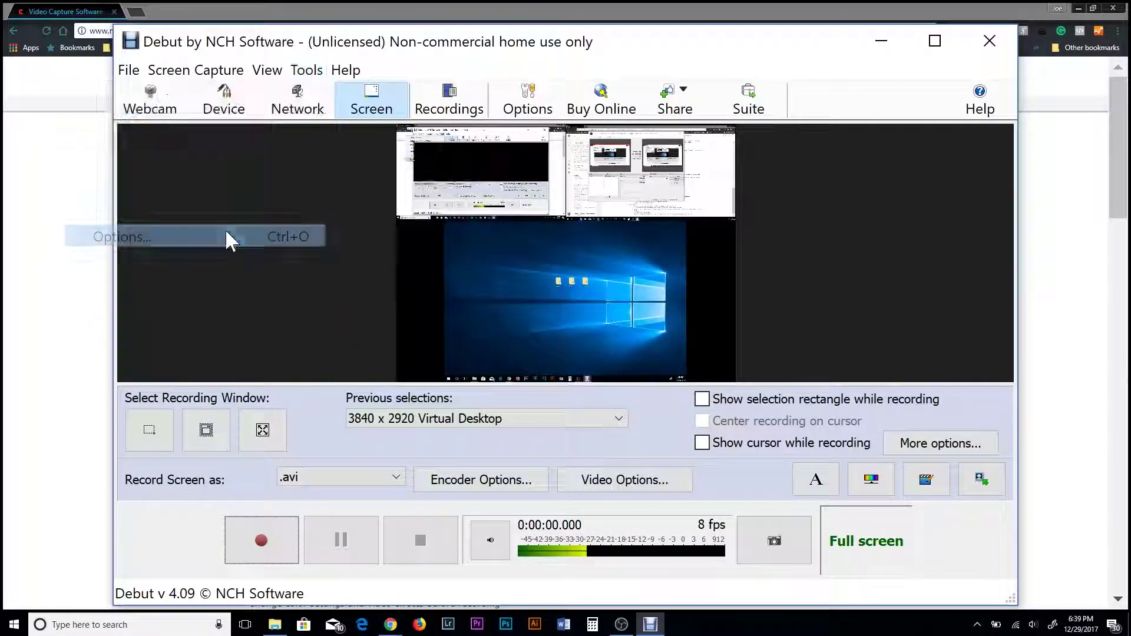
- Set the video source to Webcam using the GENERAL - UVC camera and confirm with OK
click(157, 86)
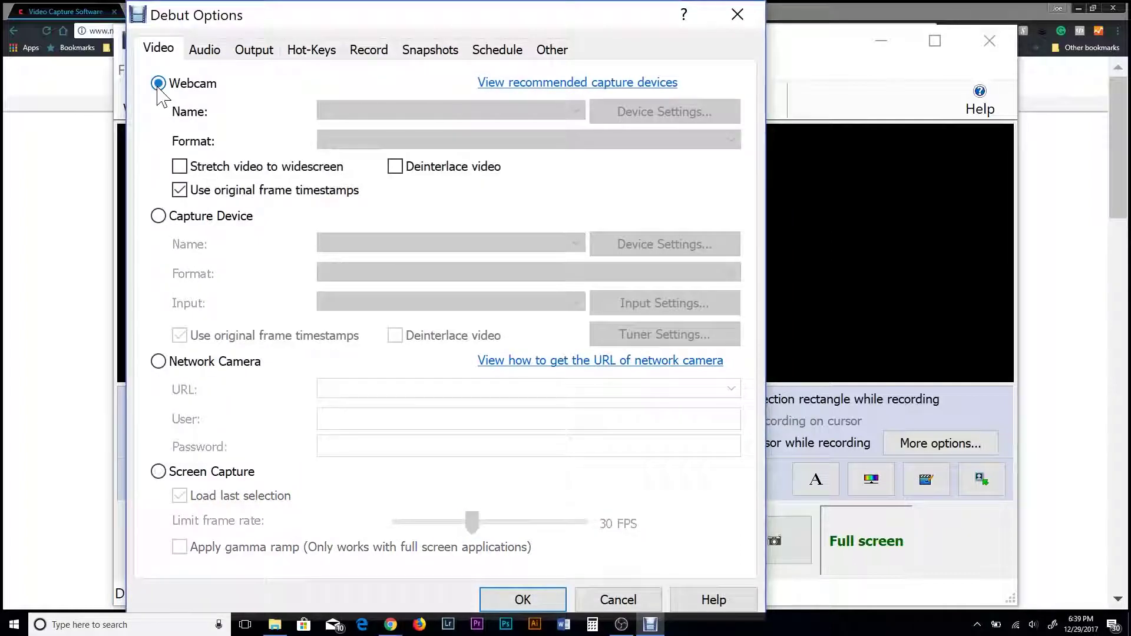
click(185, 86)
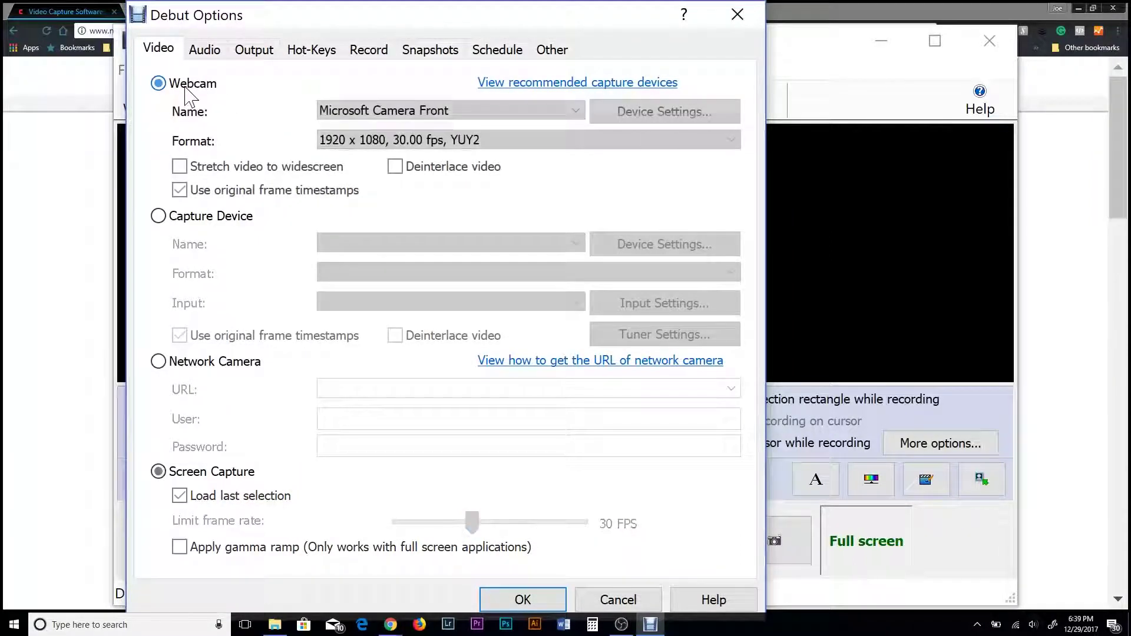
click(390, 114)
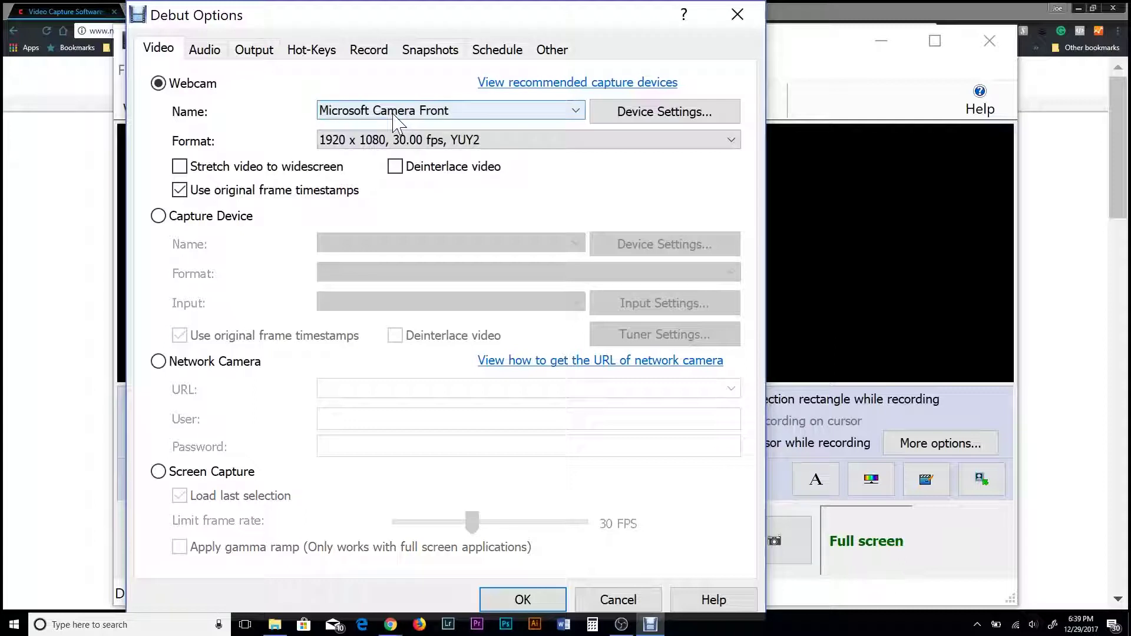
click(372, 159)
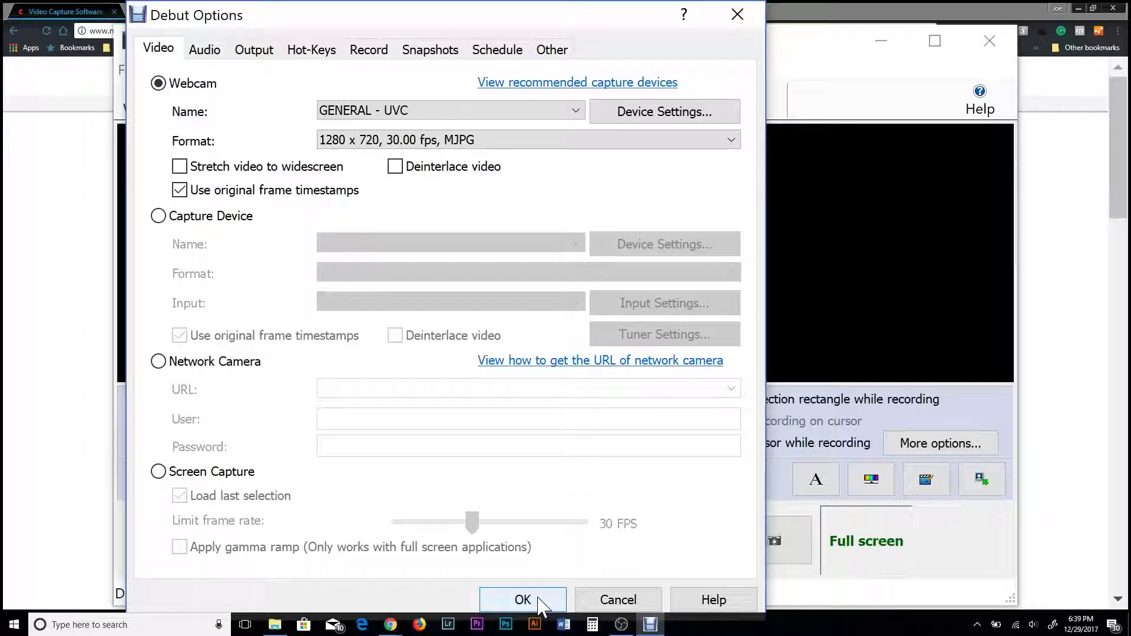
click(523, 600)
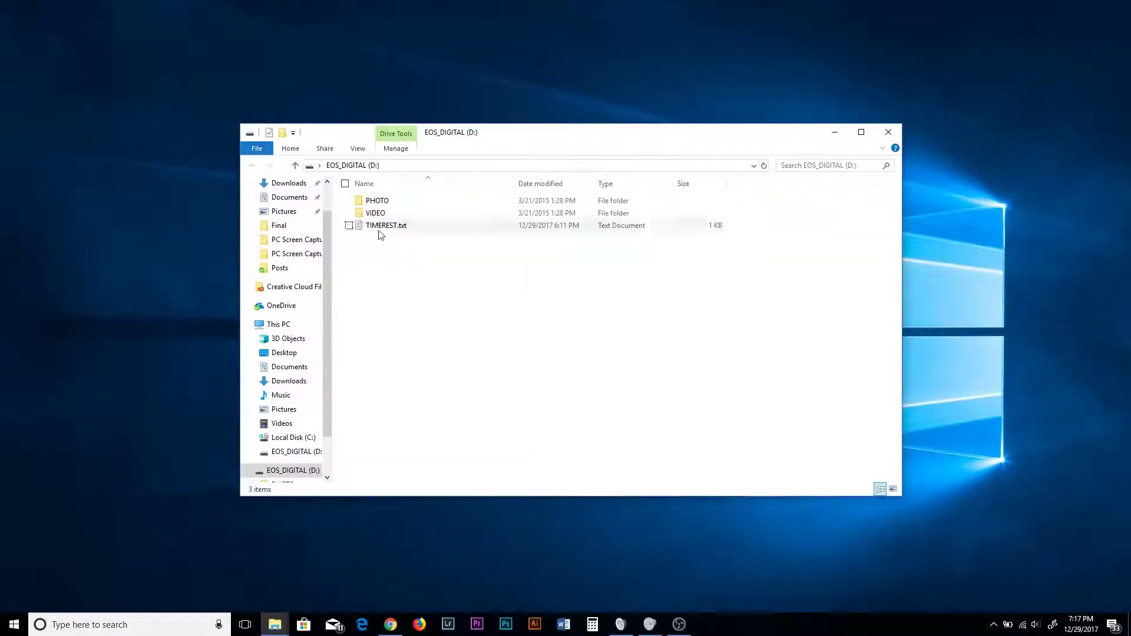
double_click(382, 226)
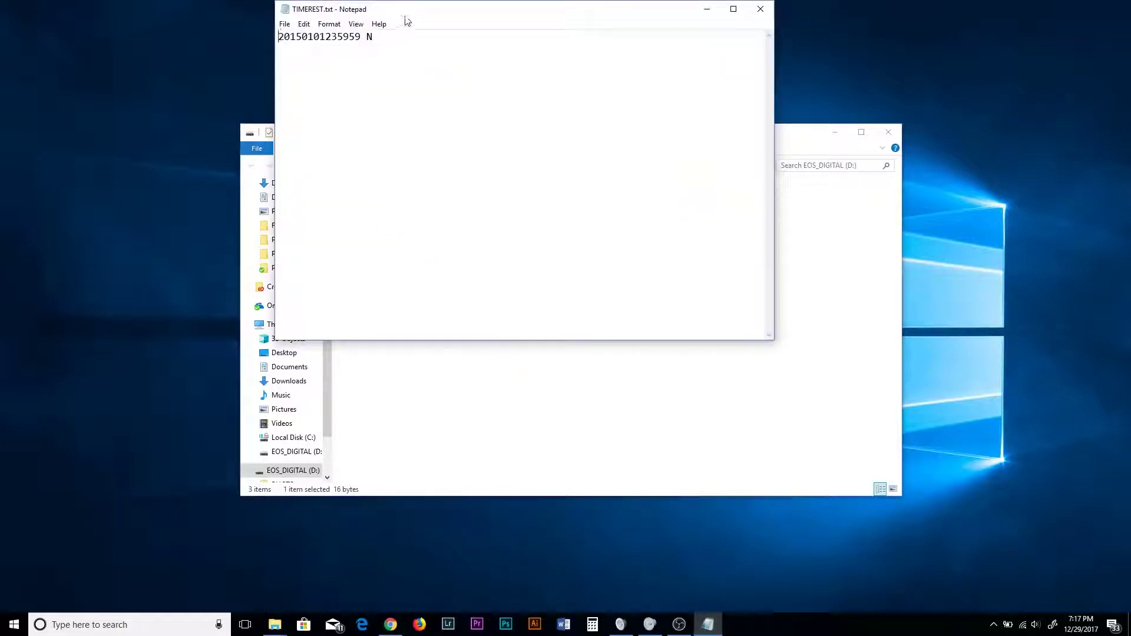
drag(406, 13, 434, 175)
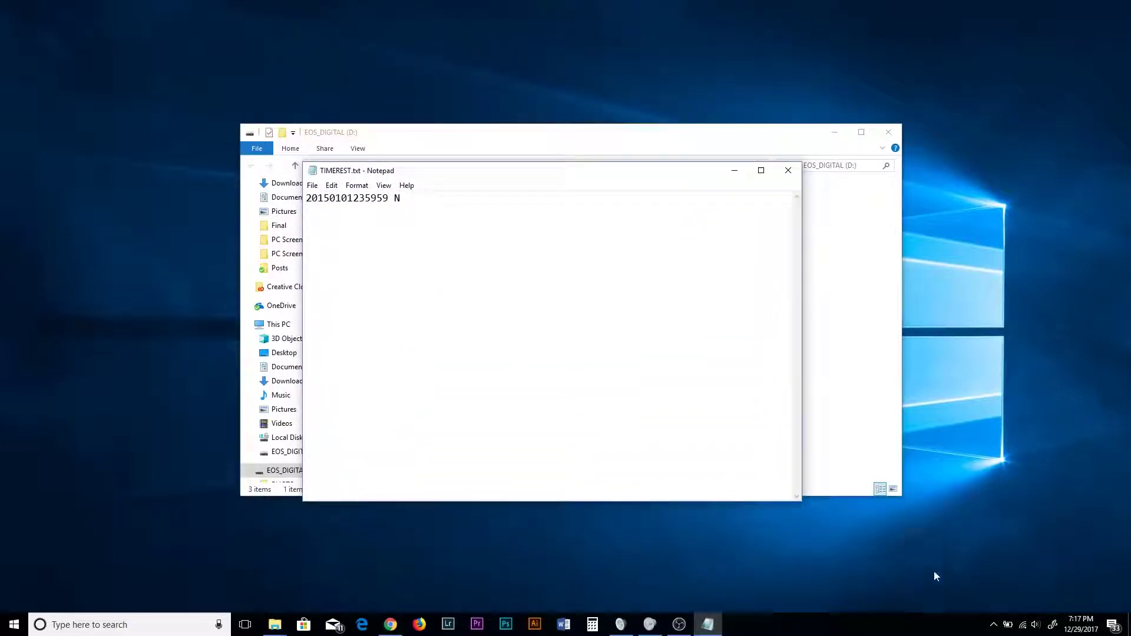
mouse_move(1084, 632)
key(shift+Right)
key(shift+Right)
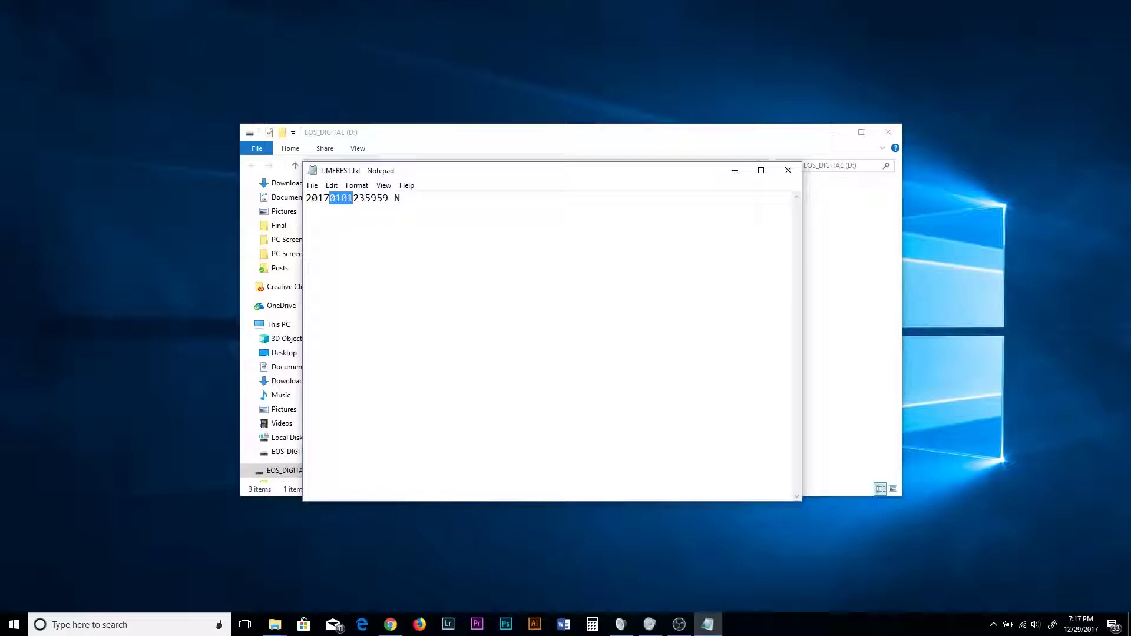
text(1229)
key(shift+Right)
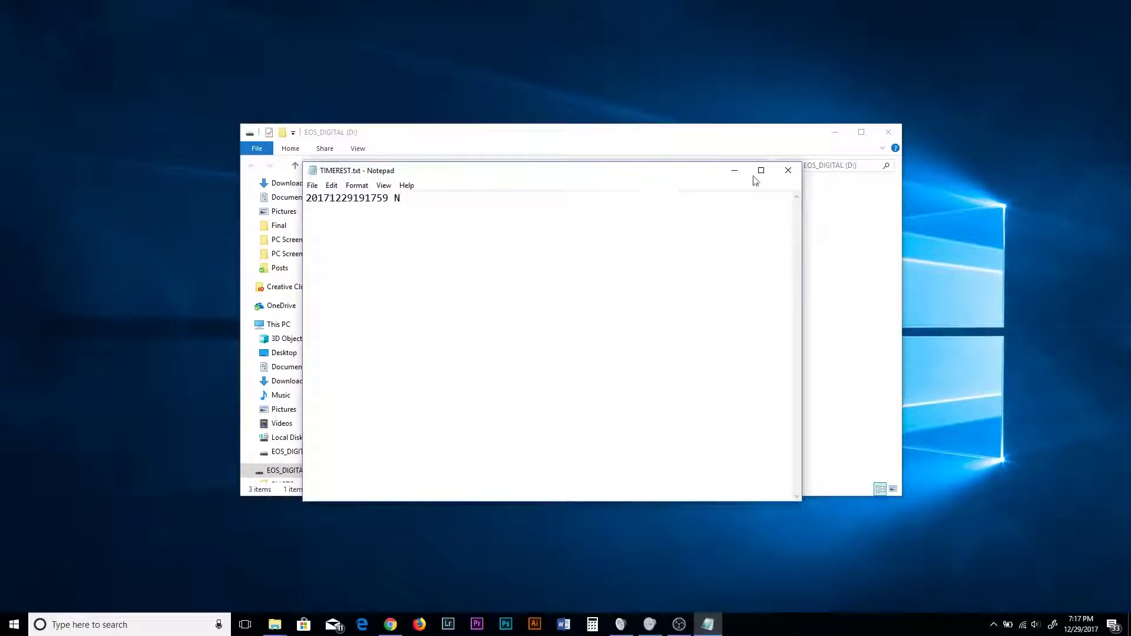
click(788, 172)
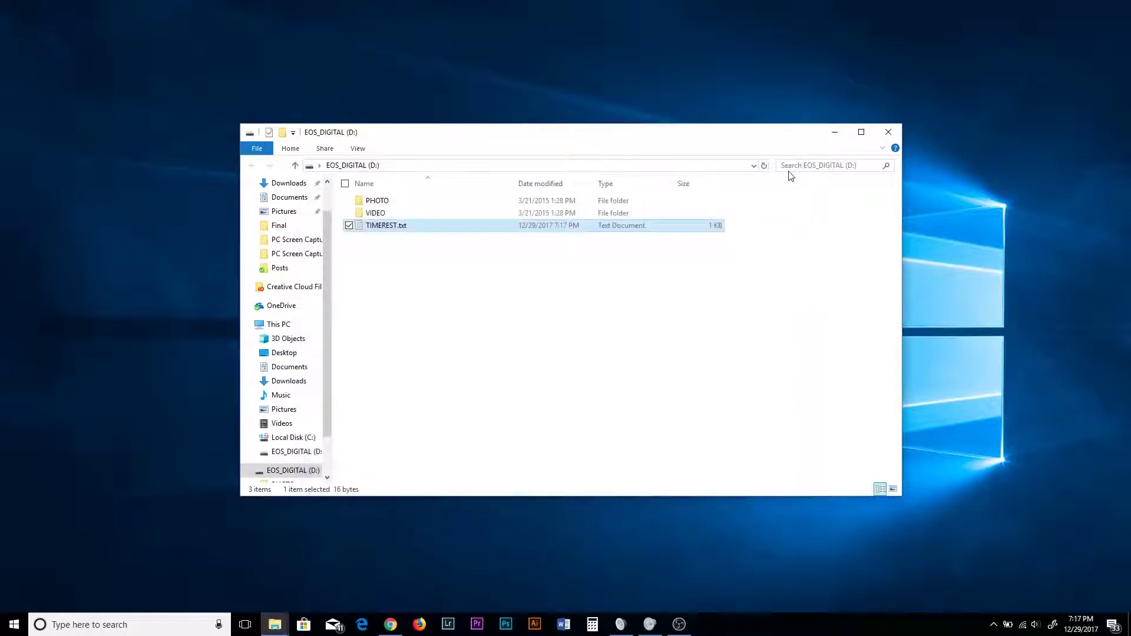
- Reopen TIMEREST.txt to verify the new timestamp, then close it and deselect the file
double_click(381, 226)
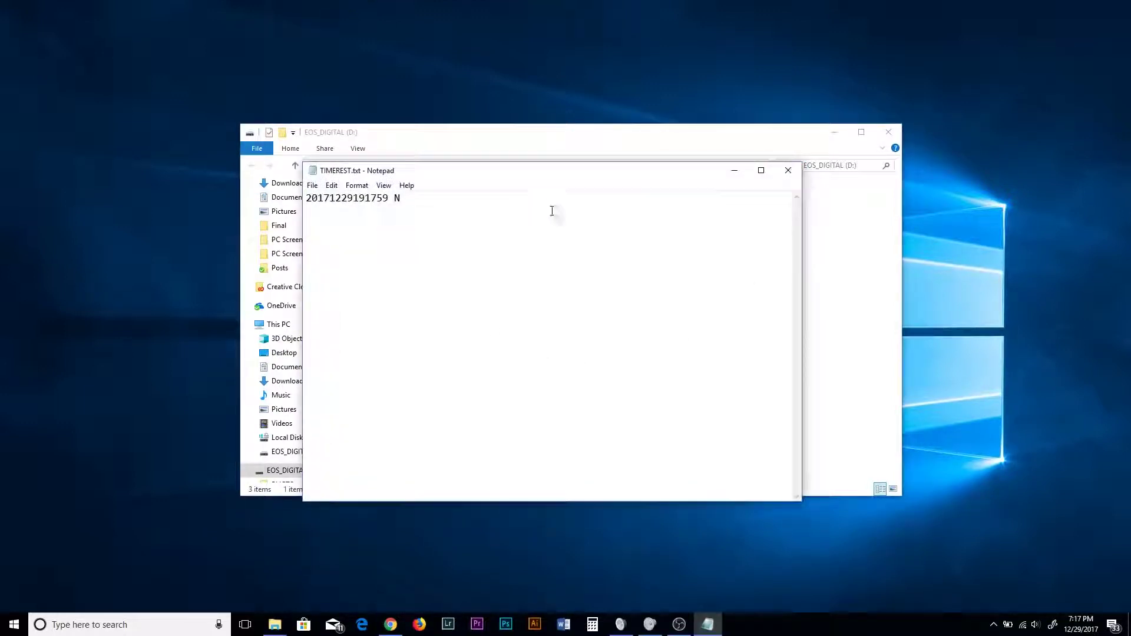
click(784, 170)
click(728, 336)
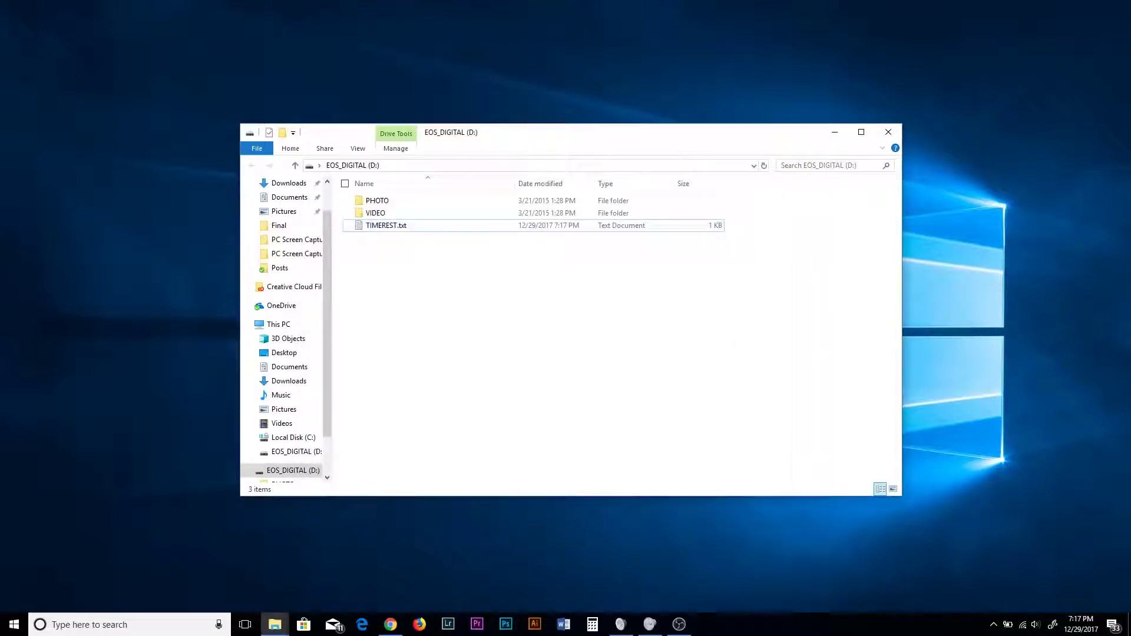